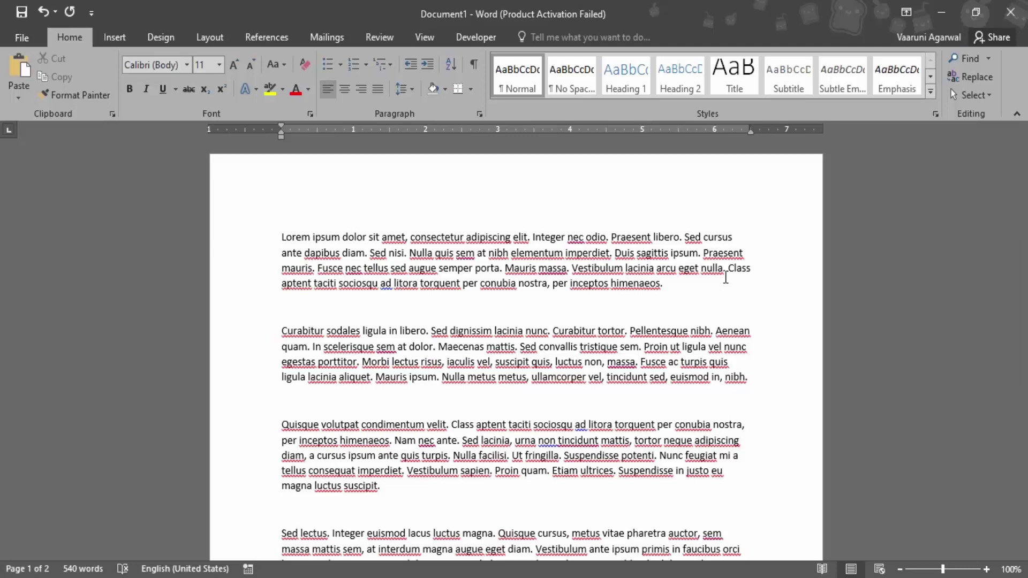
Colour the first paragraph's text red and bring up the More Colors picker.
left_click_drag(666, 292, 245, 245)
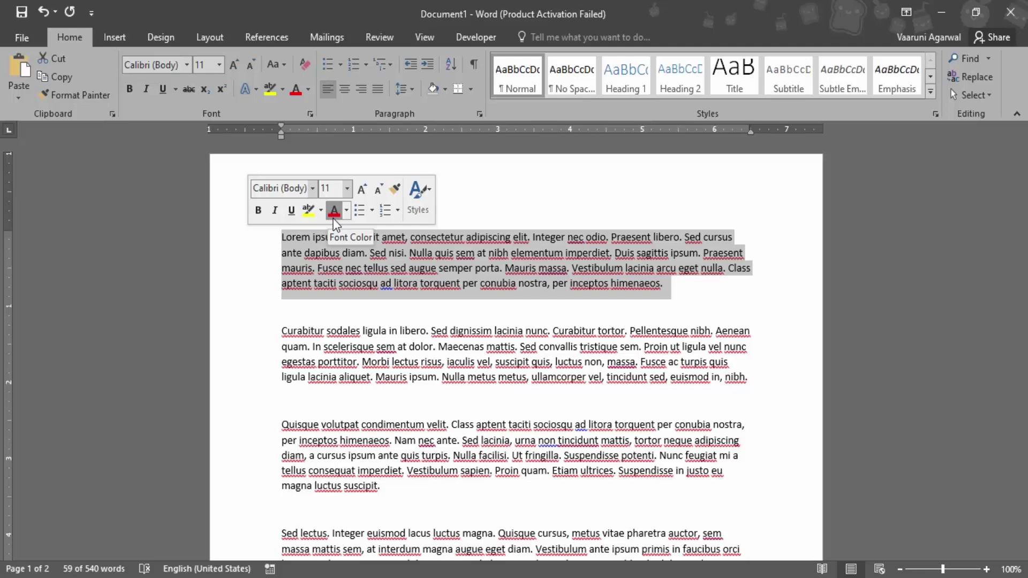
left_click(335, 214)
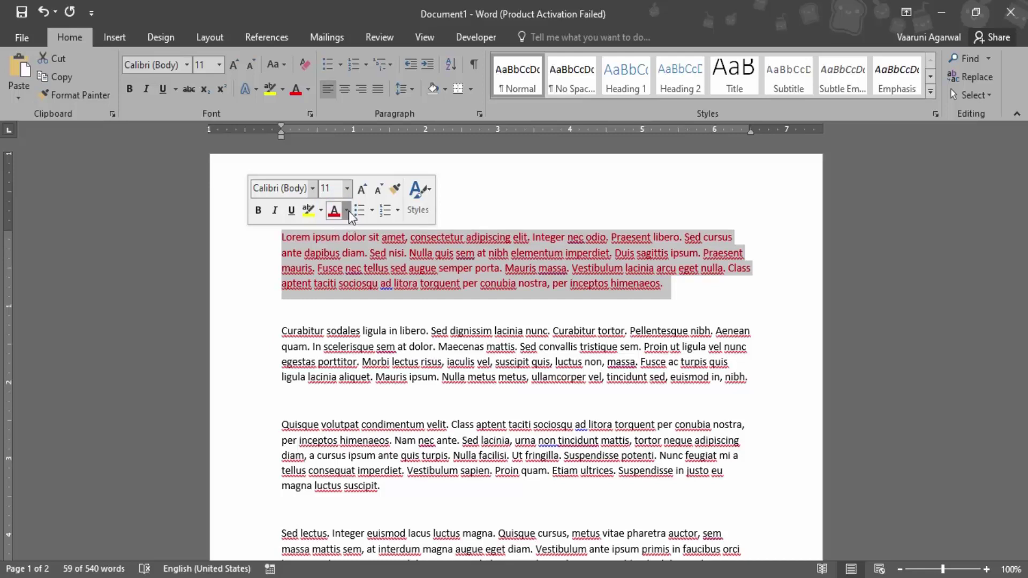
left_click(348, 212)
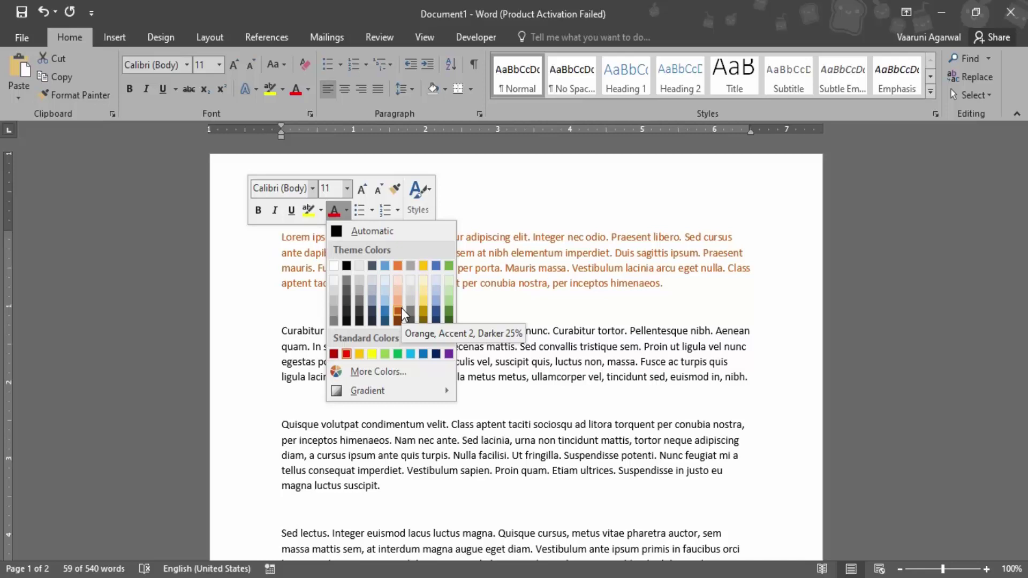
left_click(390, 374)
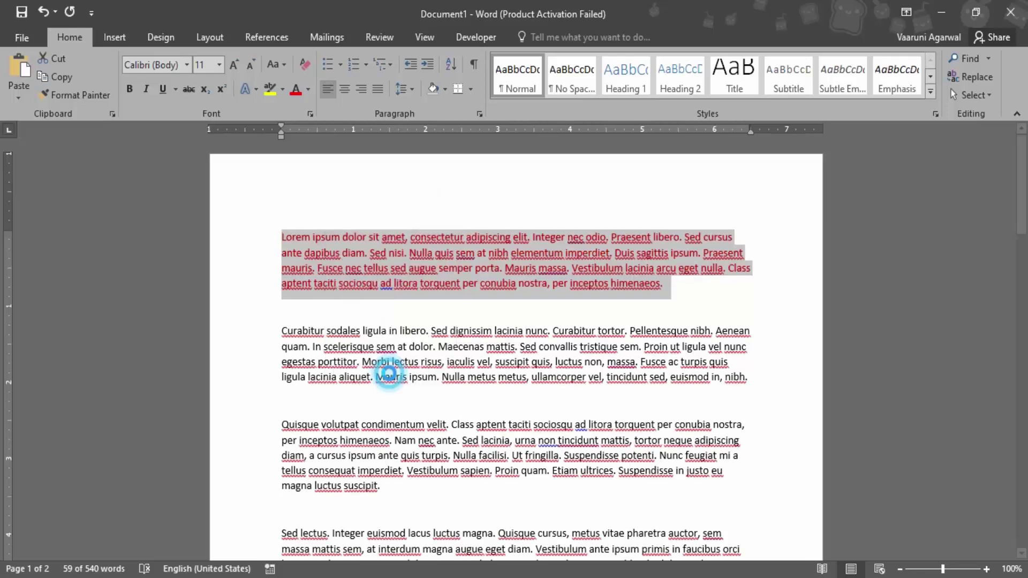
Move the Colors dialog aside and preview Standard shades from blue through purple to pink.
left_click_drag(500, 145, 736, 206)
left_click(721, 308)
left_click(732, 285)
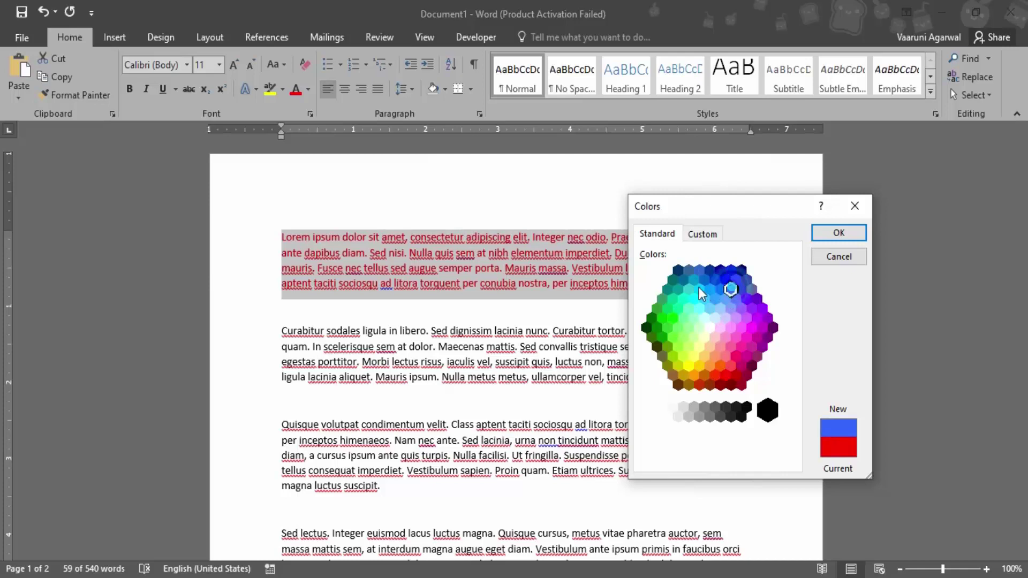
left_click(738, 356)
left_click(714, 356)
left_click(678, 328)
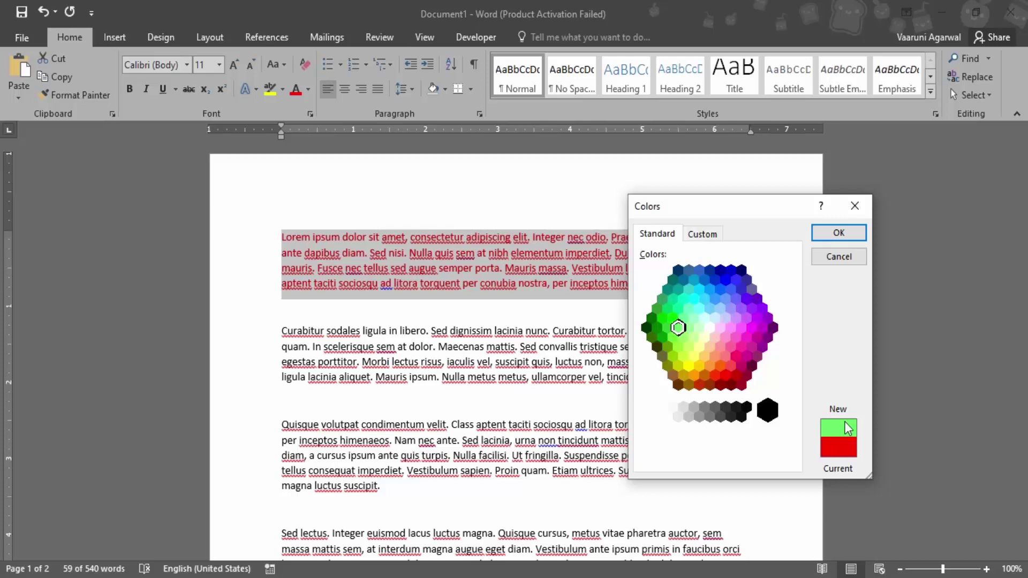
left_click(719, 345)
left_click(731, 340)
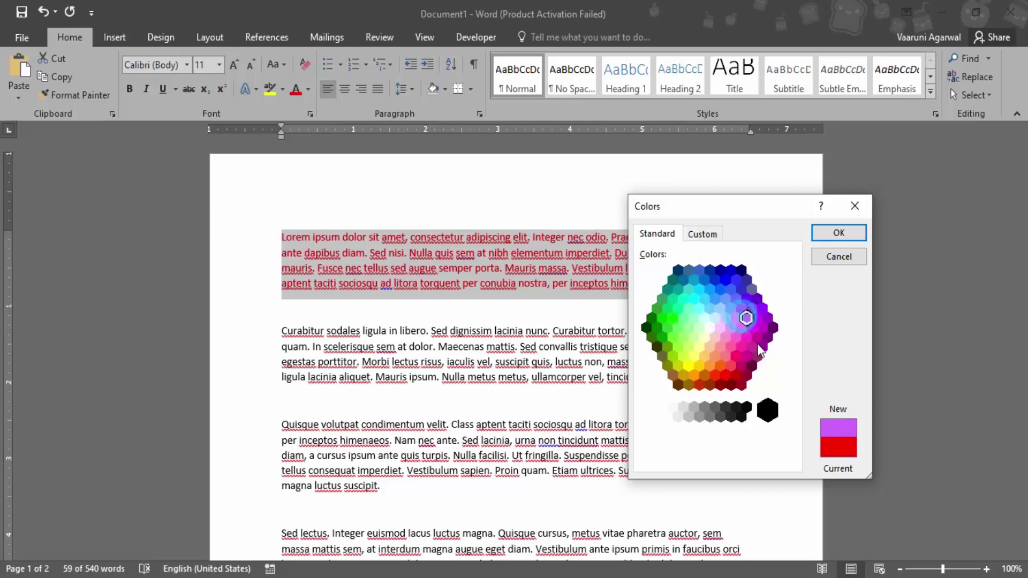
left_click(743, 330)
left_click(770, 334)
left_click(763, 345)
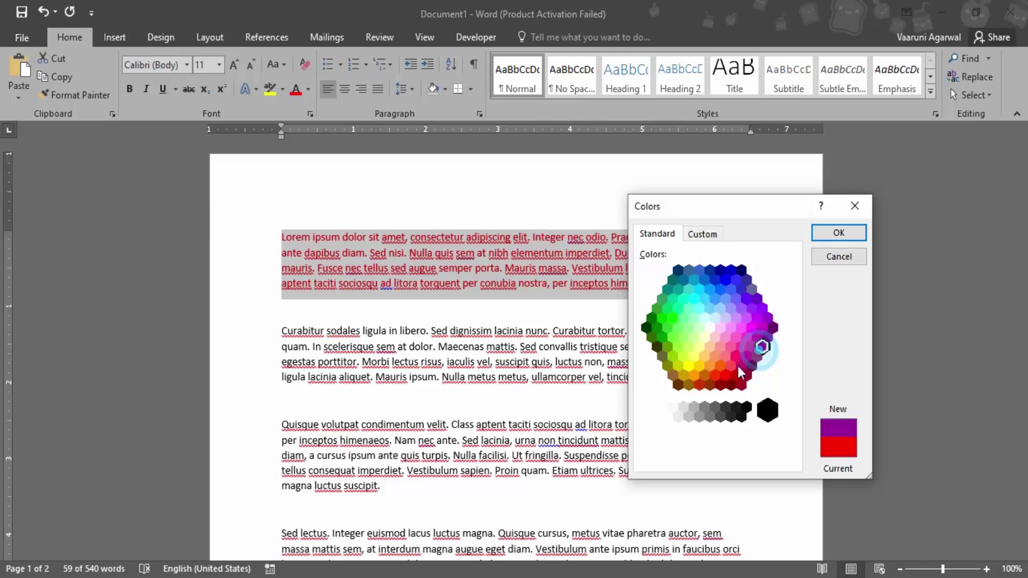
On the Custom tab, use the HSL model to pick a purple and apply it to the first paragraph.
left_click(742, 364)
left_click(710, 234)
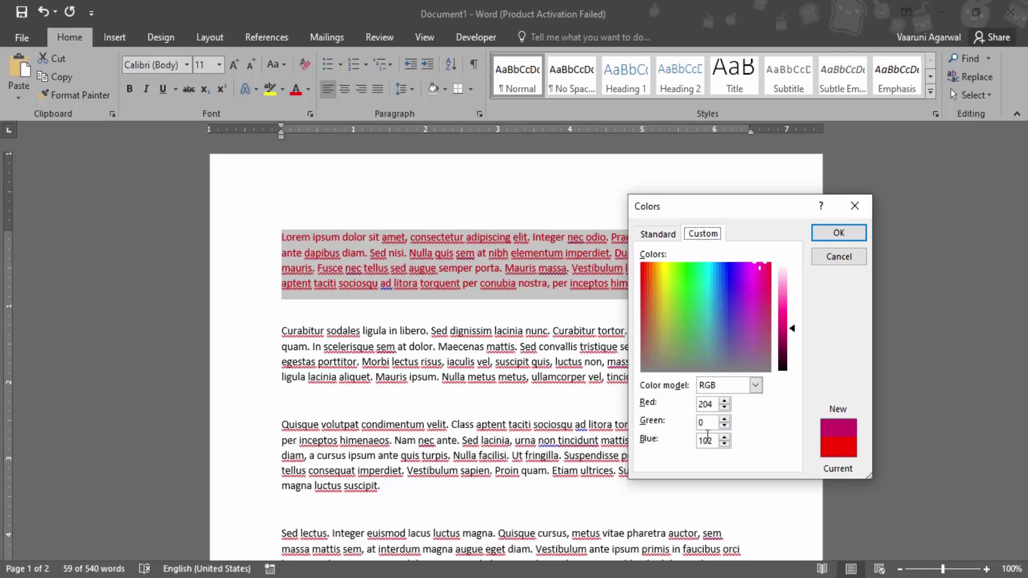
left_click(755, 385)
left_click(728, 410)
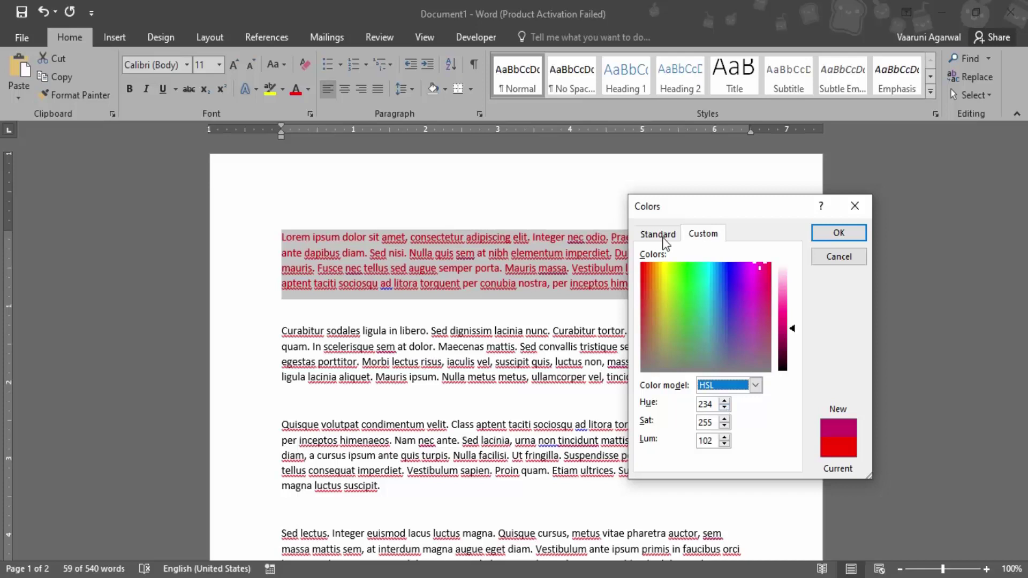
left_click_drag(690, 300, 742, 335)
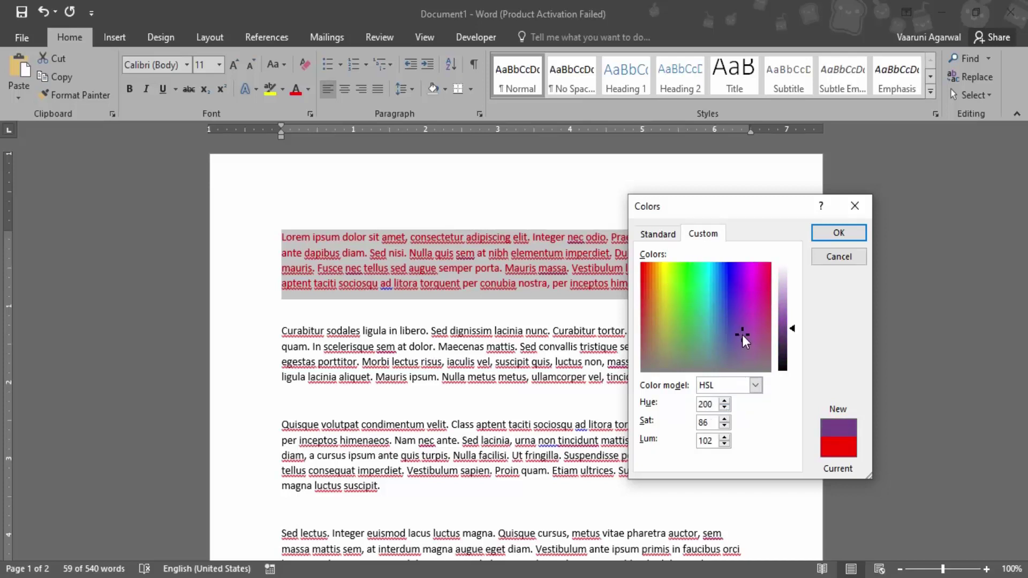
left_click(827, 237)
left_click(662, 210)
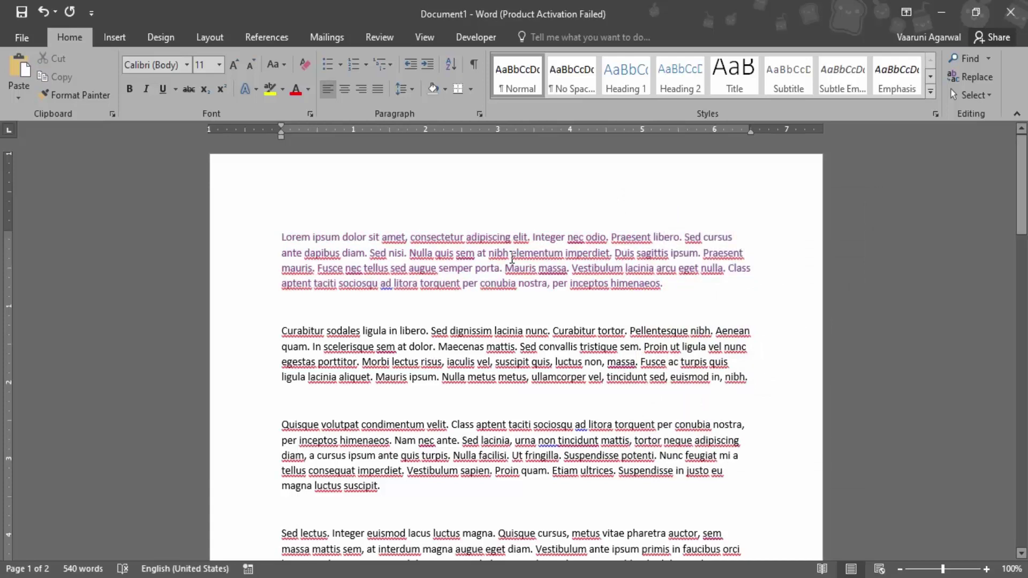
Select the second paragraph and show the Font Color Gradient variations.
left_click_drag(280, 331, 754, 394)
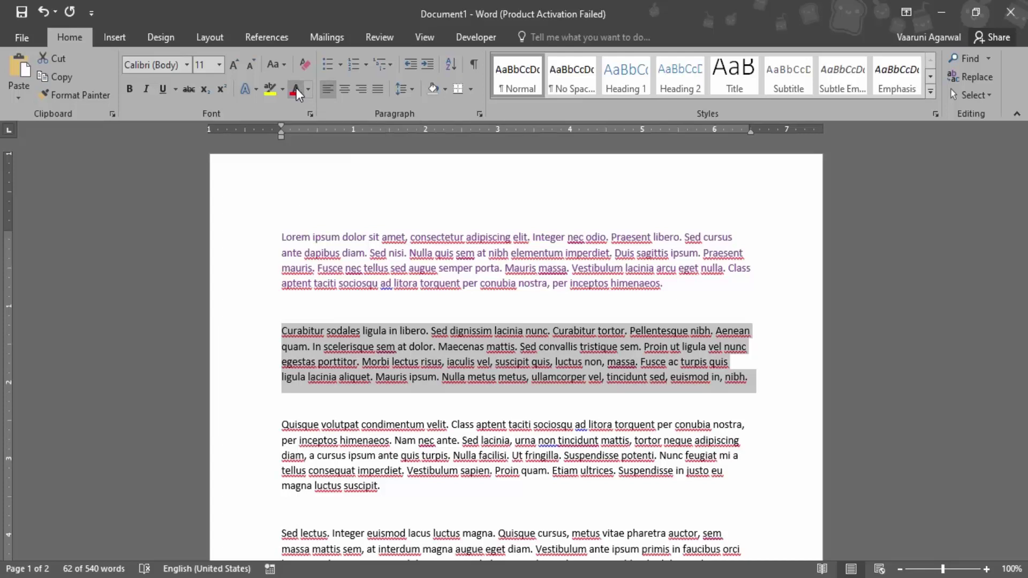
left_click(307, 90)
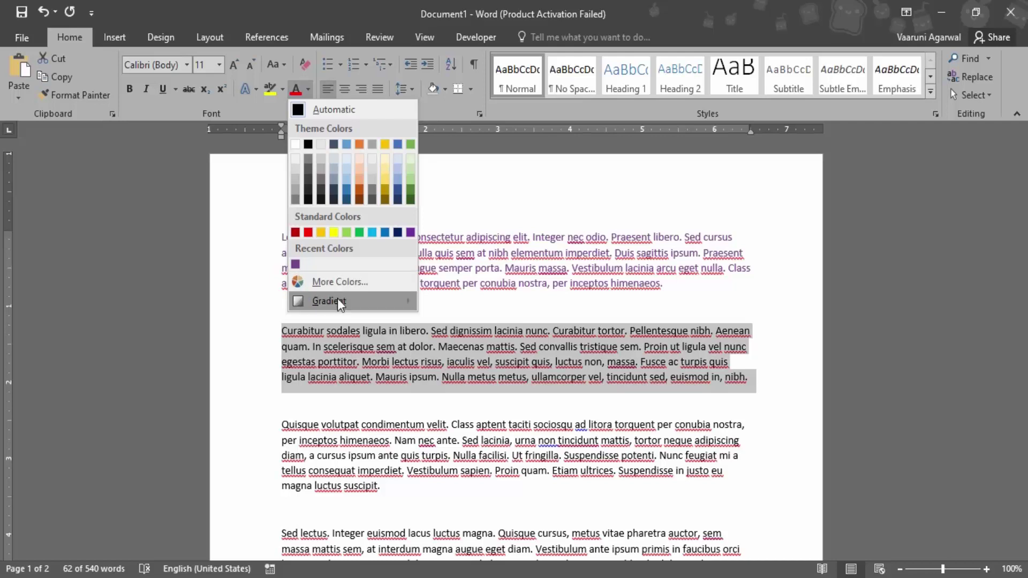
mouse_move(337, 299)
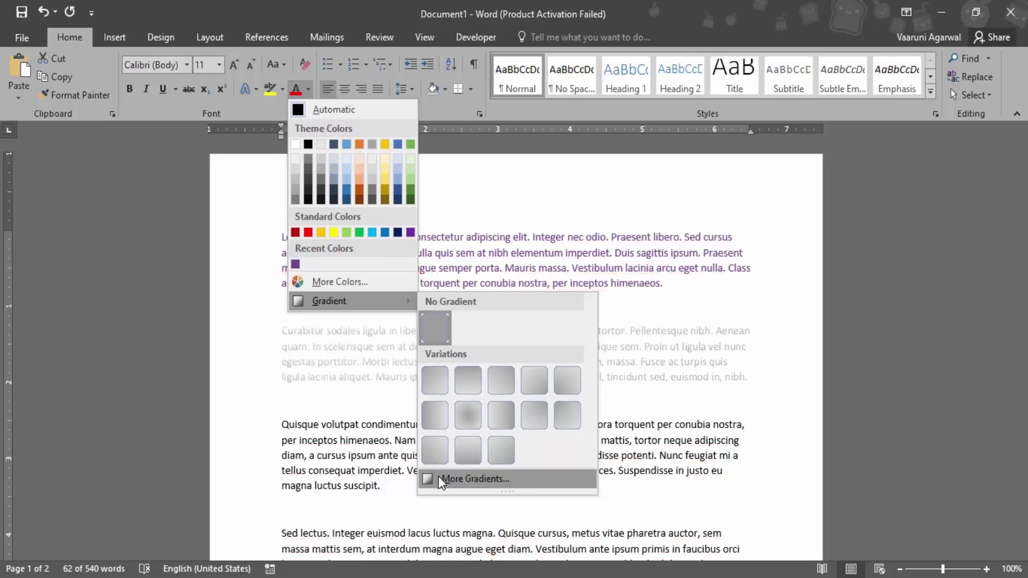
In Format Text Effects, give the second paragraph an orange solid fill at 26% transparency.
left_click(471, 479)
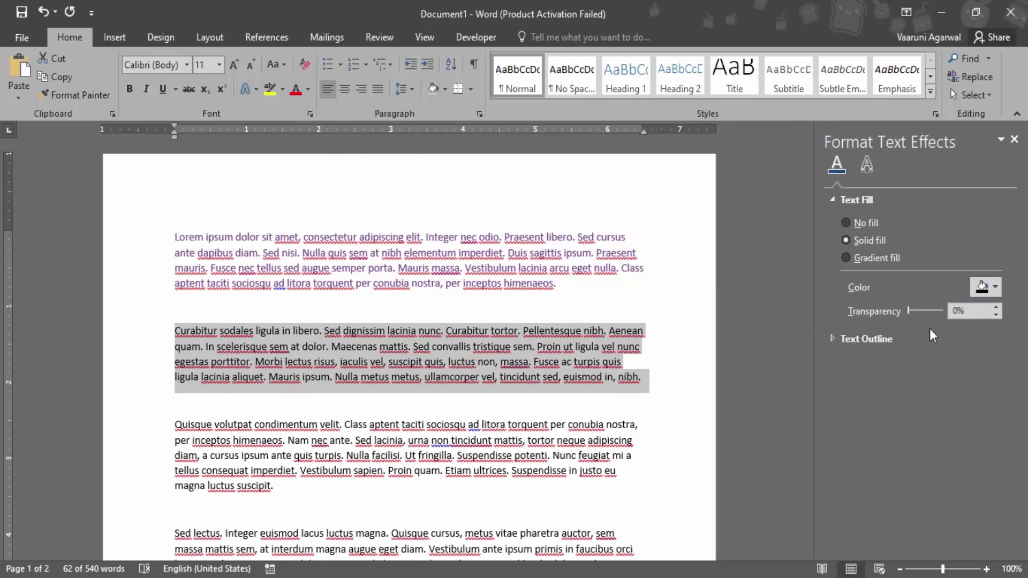
left_click(996, 287)
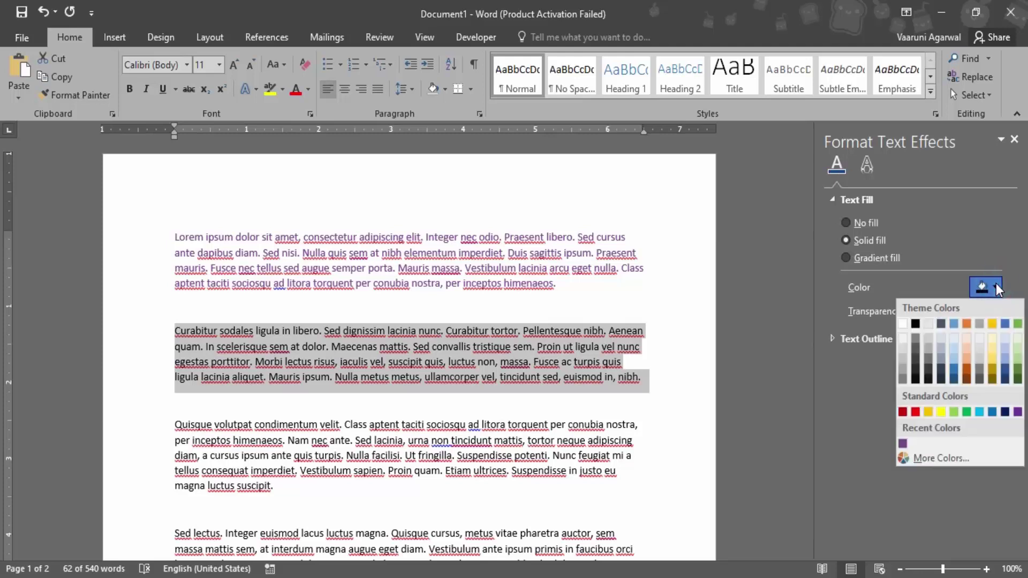
left_click(968, 326)
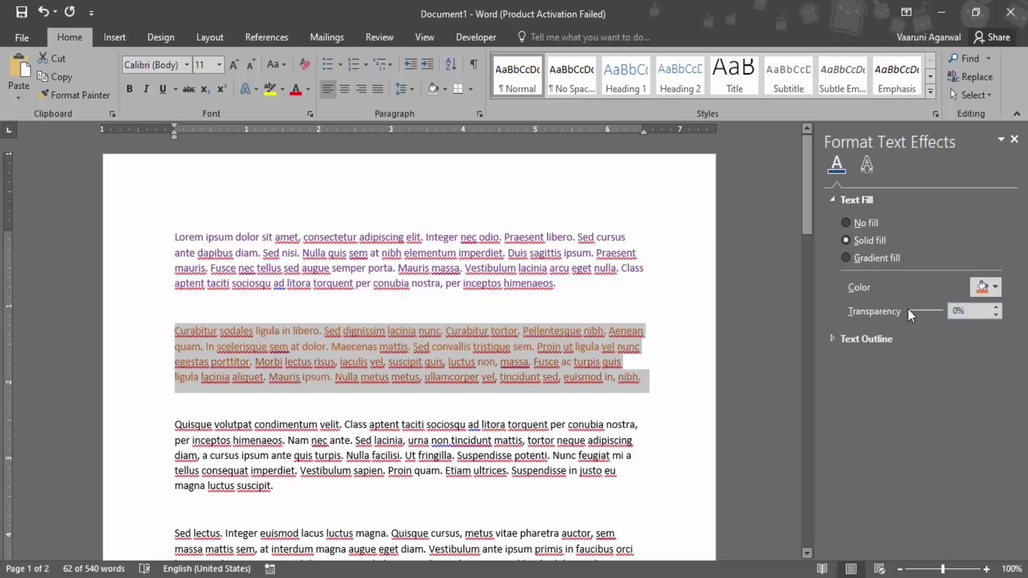
mouse_move(908, 310)
left_mouse_down()
mouse_move(930, 311)
mouse_move(896, 325)
mouse_move(918, 325)
left_mouse_up()
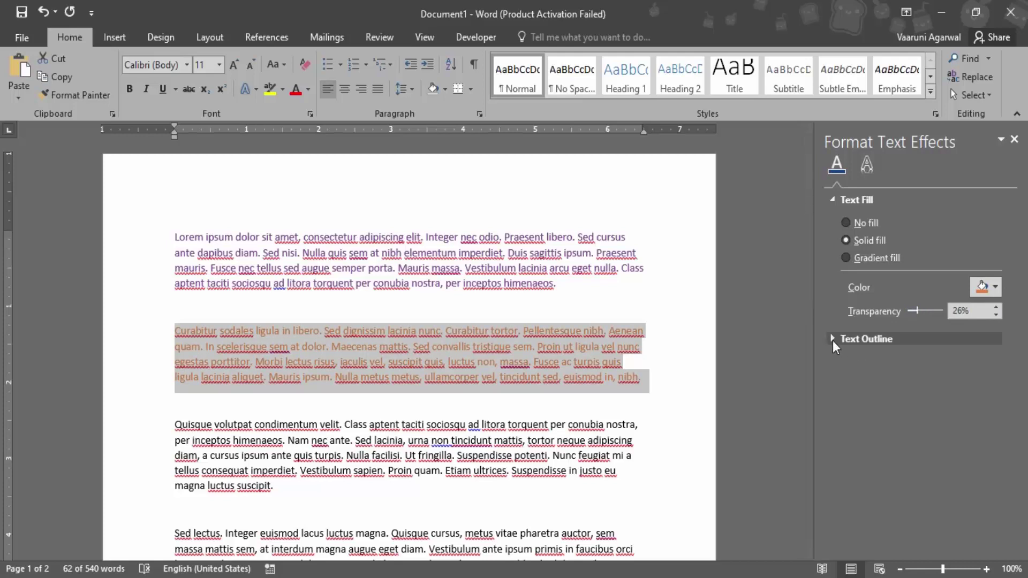
Switch to a gradient fill with a blue preset, Linear type and Linear Right direction.
left_click(851, 261)
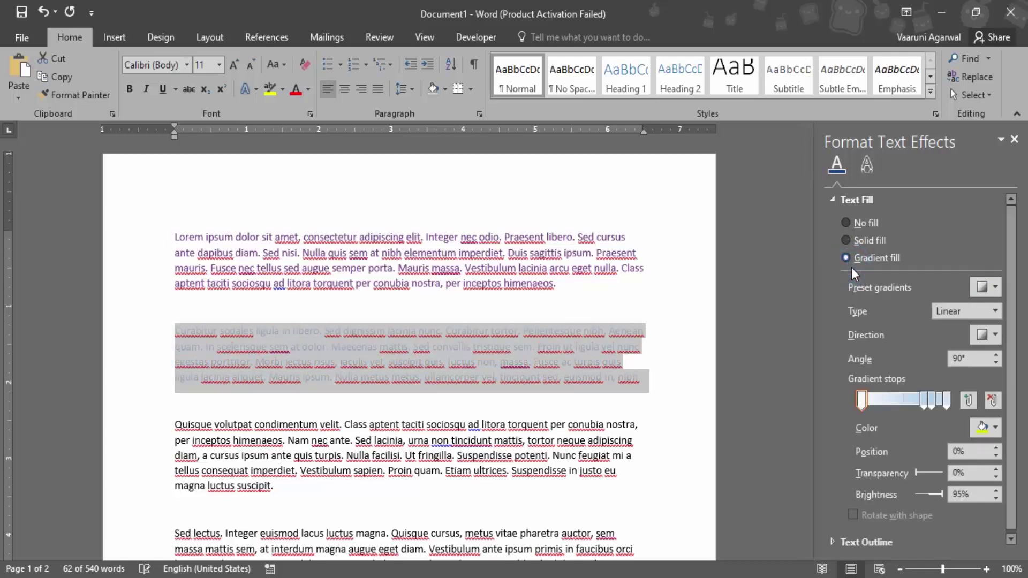
left_click(994, 288)
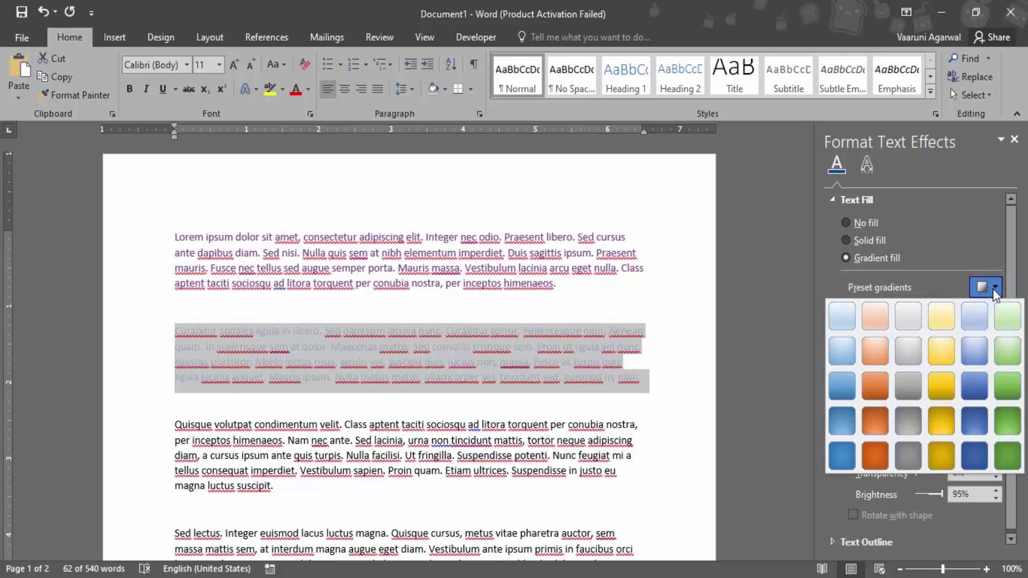
left_click(975, 429)
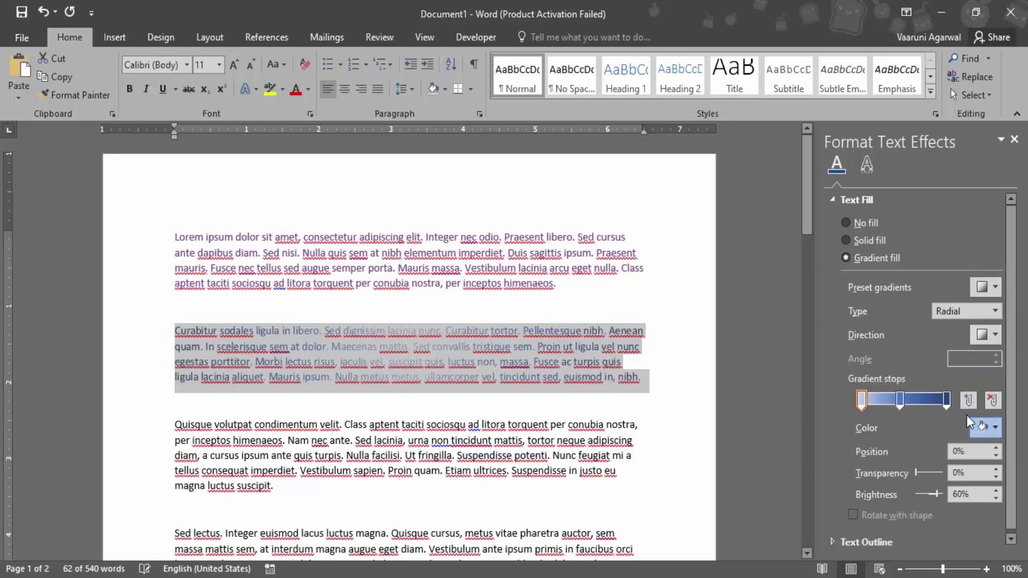
left_click(992, 312)
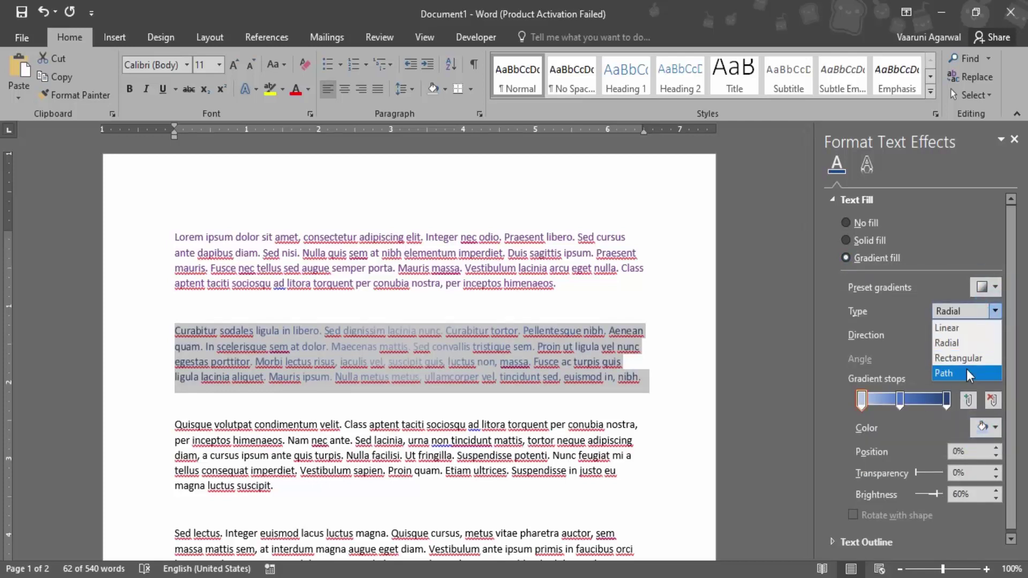
left_click(963, 326)
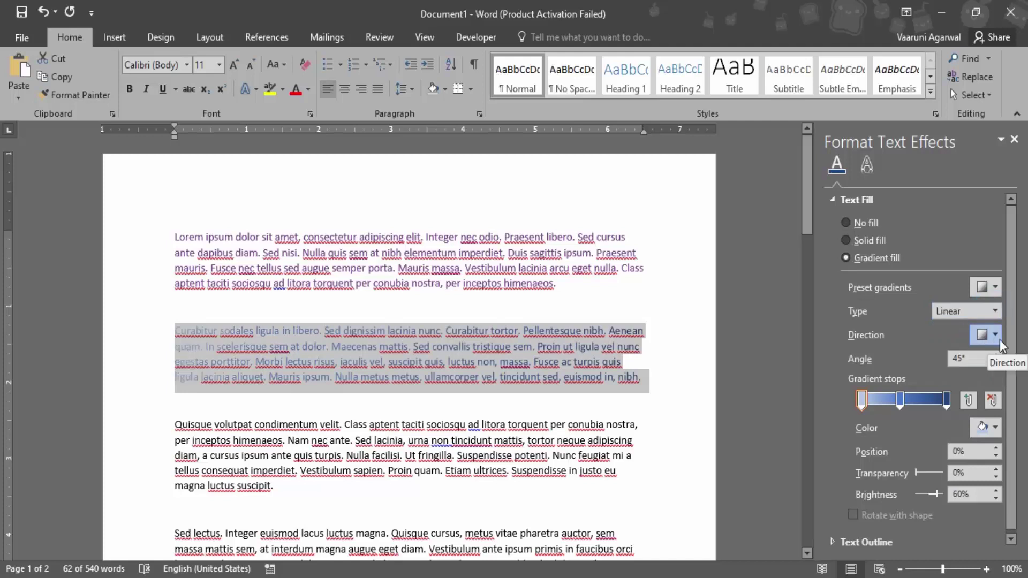
left_click(1000, 337)
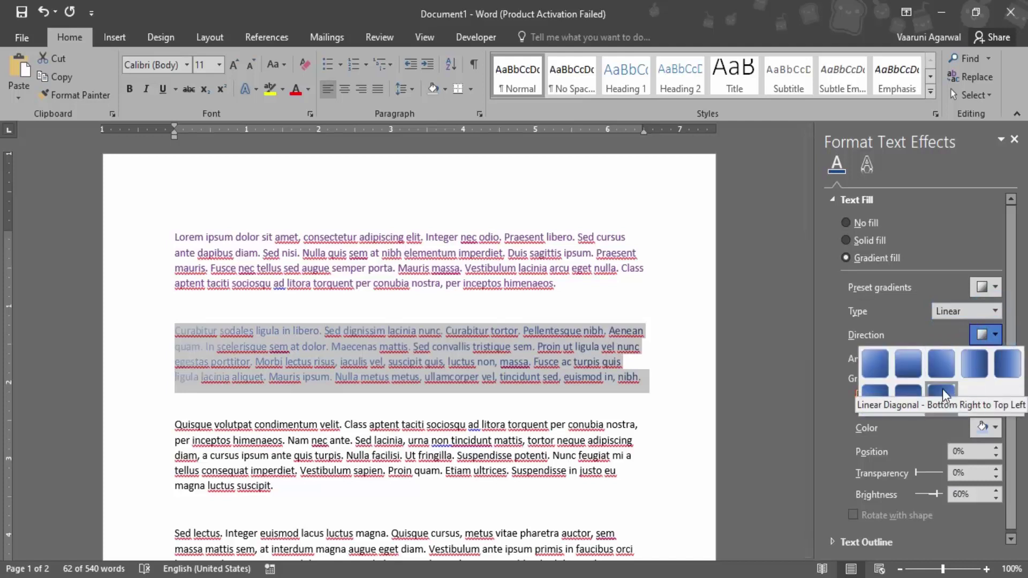
left_click(984, 364)
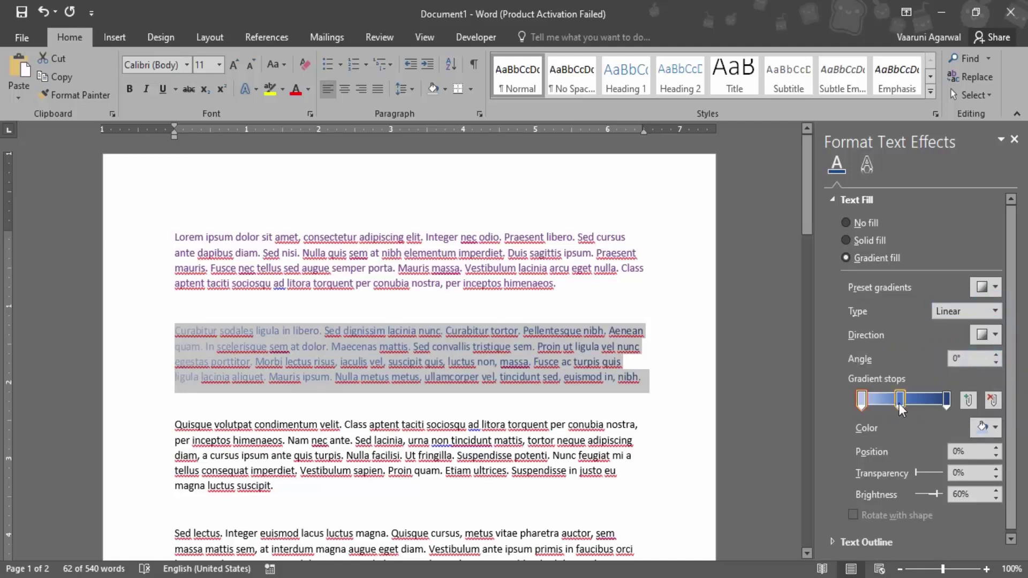
Move the middle gradient stop right and make it green, and make the left stop gold.
mouse_move(901, 402)
left_mouse_down()
mouse_move(920, 401)
mouse_move(907, 402)
left_mouse_up()
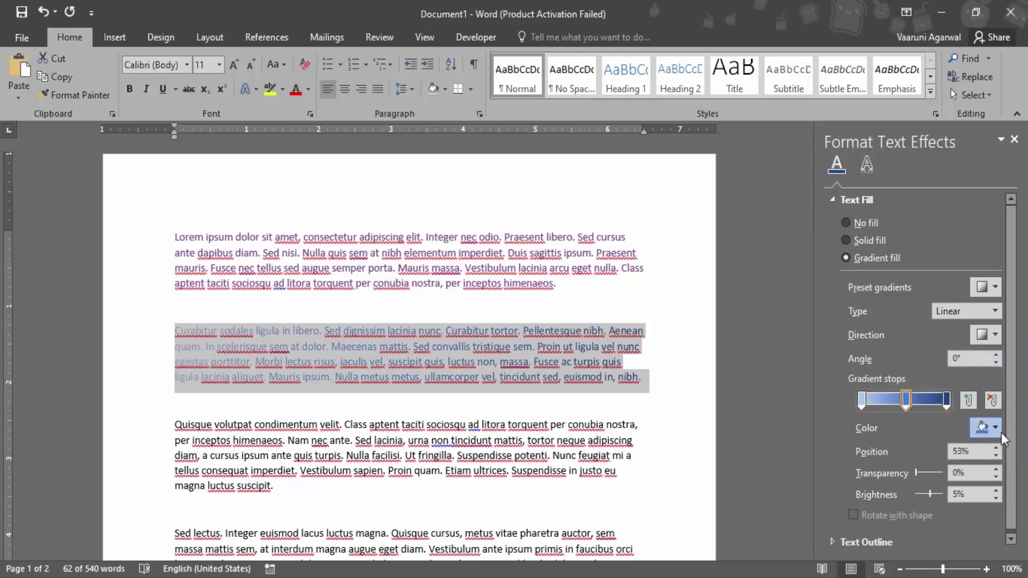
left_click(967, 362)
left_click(860, 401)
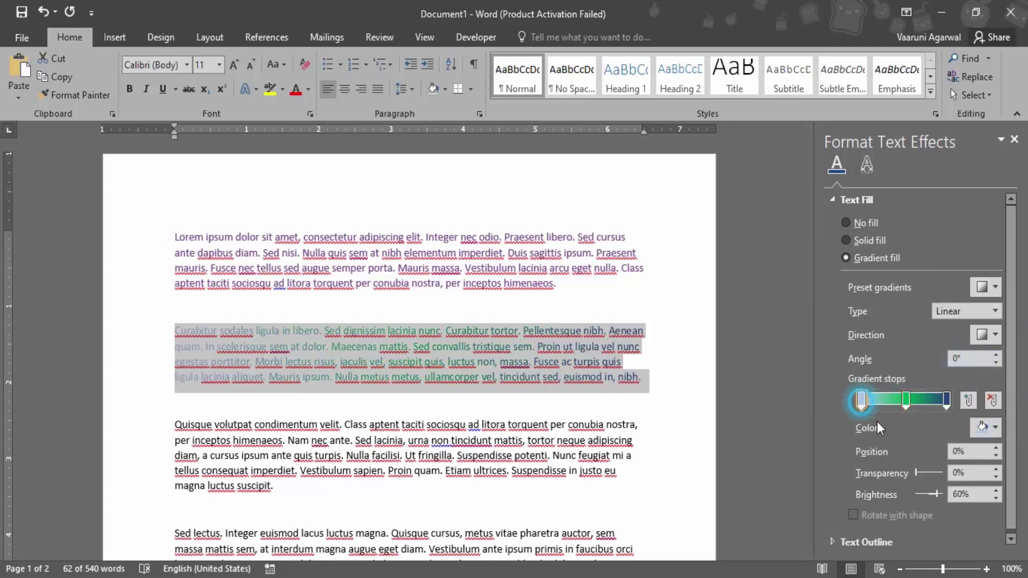
left_click(995, 428)
left_click(992, 322)
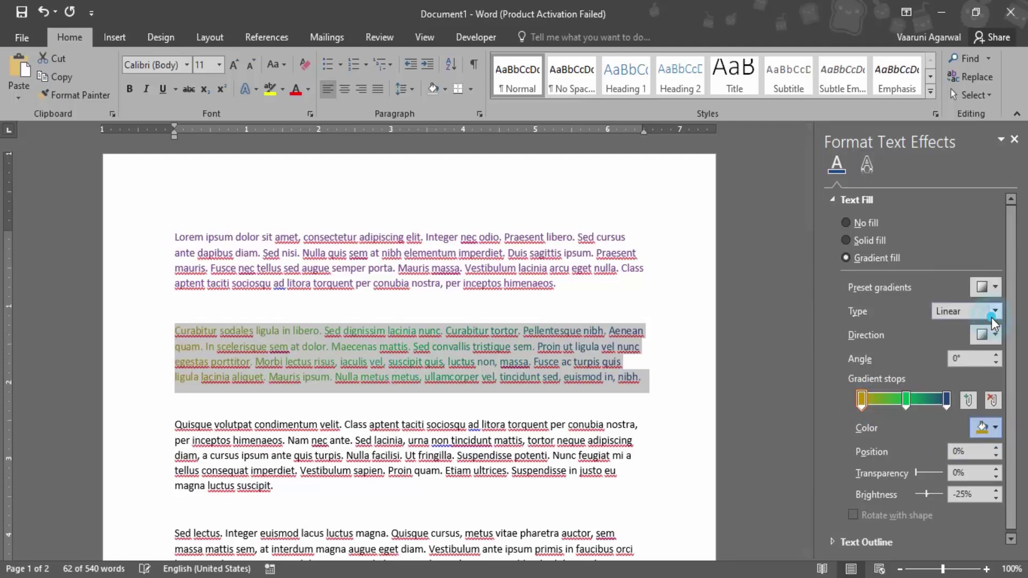
Review the gradient on the deselected paragraph and close the Format Text Effects pane.
left_click(776, 345)
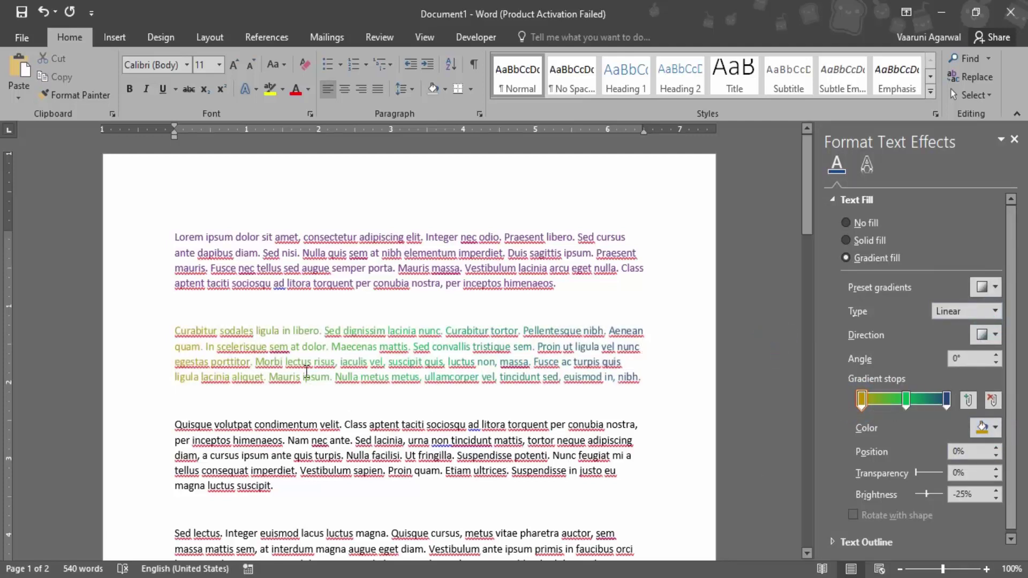
left_click_drag(177, 331, 643, 379)
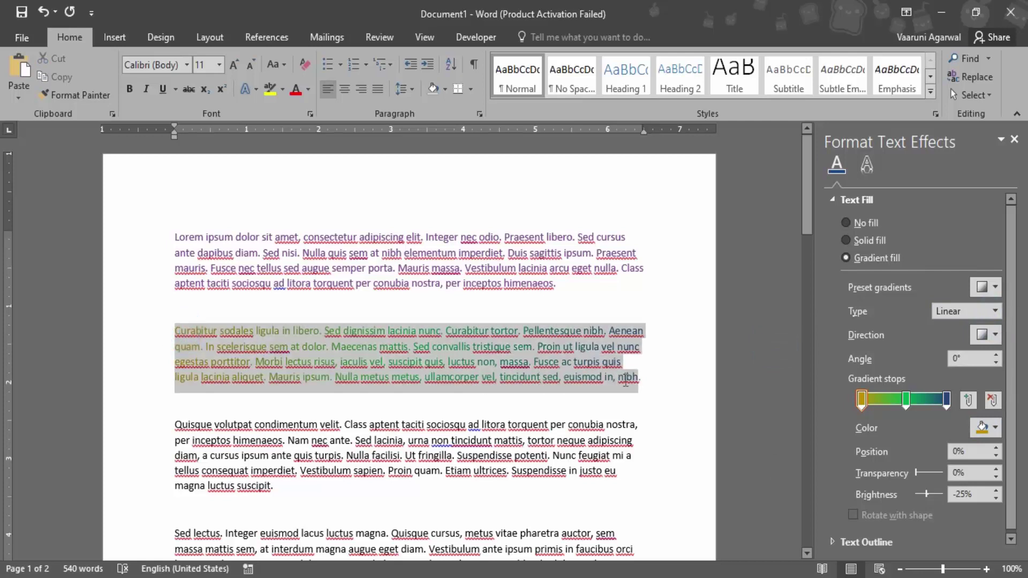
left_click(663, 385)
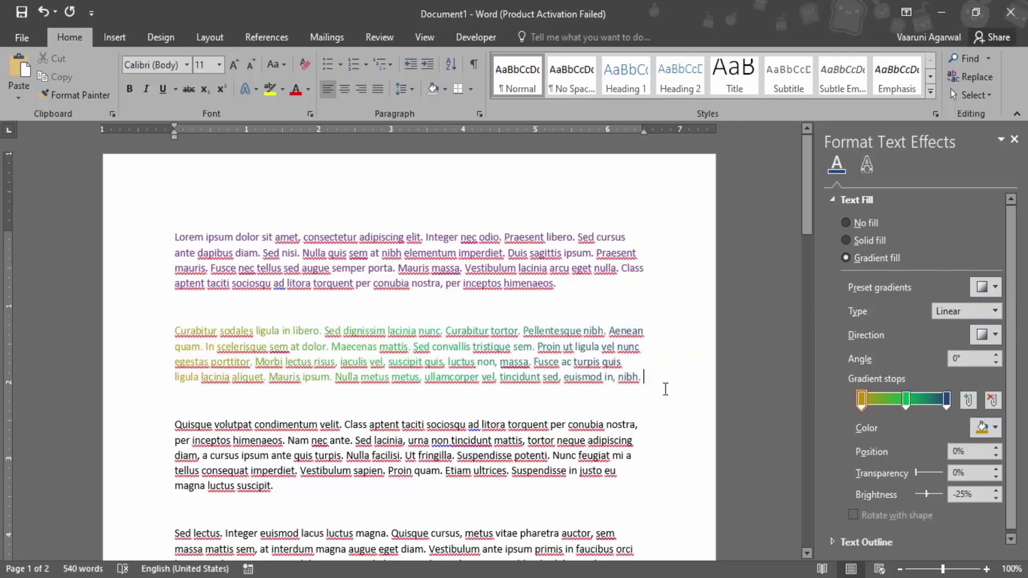
left_click(1015, 139)
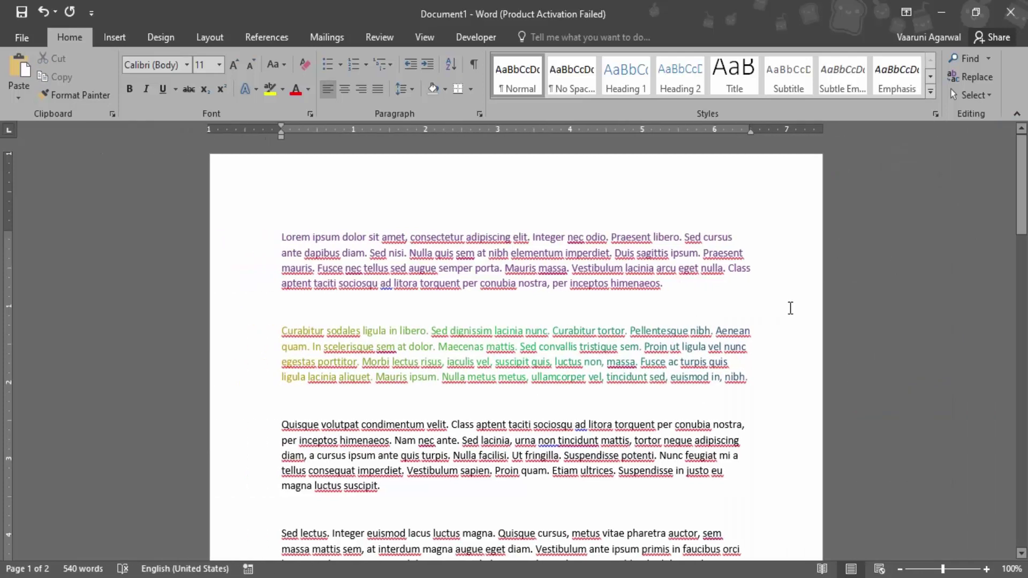